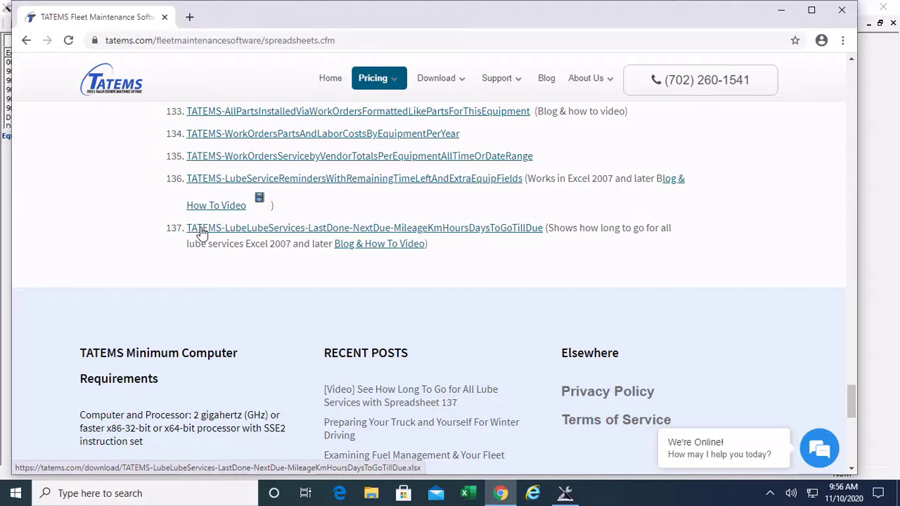
Step: Download spreadsheet 137, TATEMS-LubeLubeServices-LastDone-NextDue-MileageKmHoursDaysToGoTillDue, and open it maximized in Excel with editing and external data content enabled
click(201, 232)
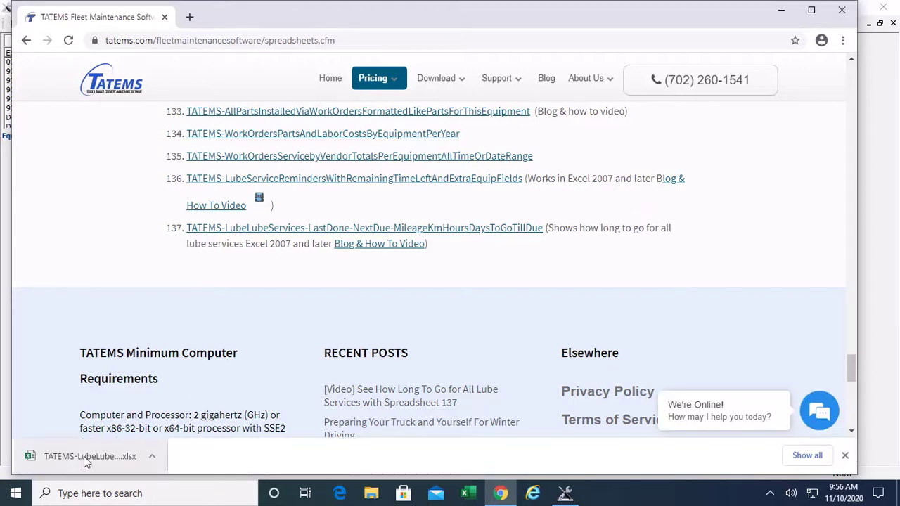
click(86, 458)
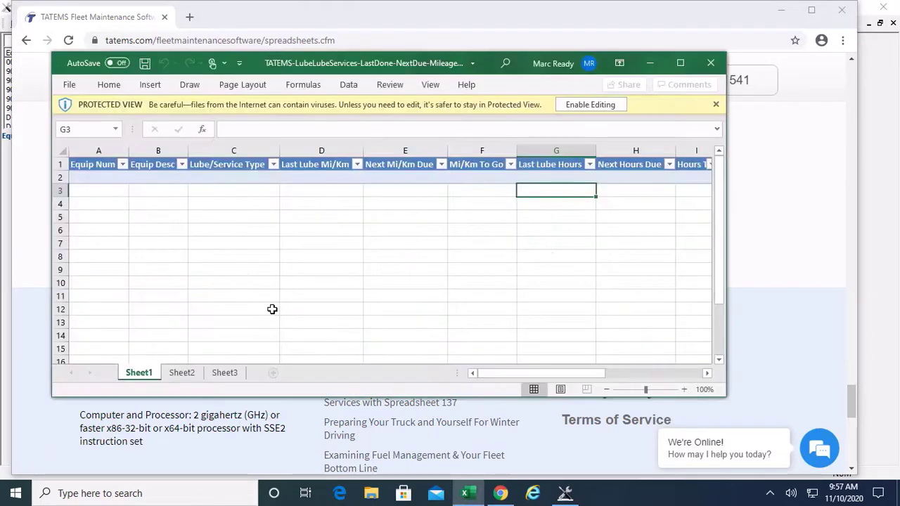
click(590, 104)
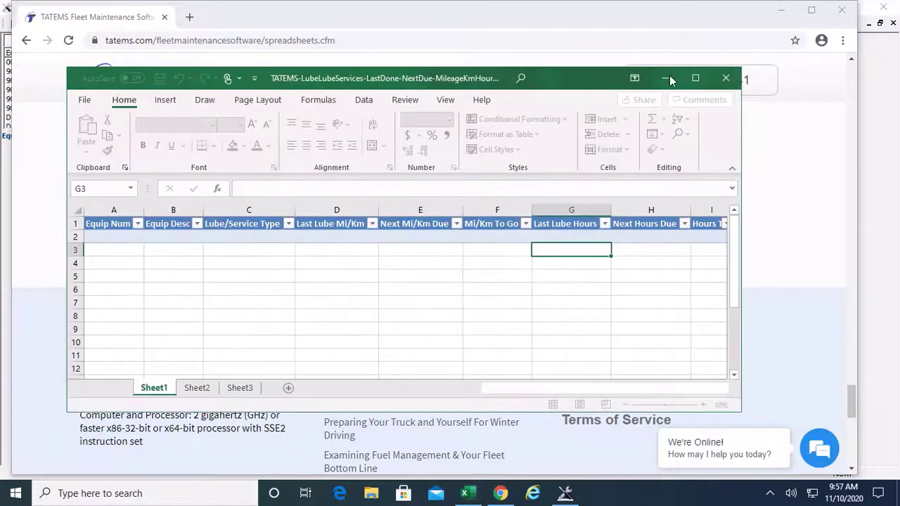
click(696, 79)
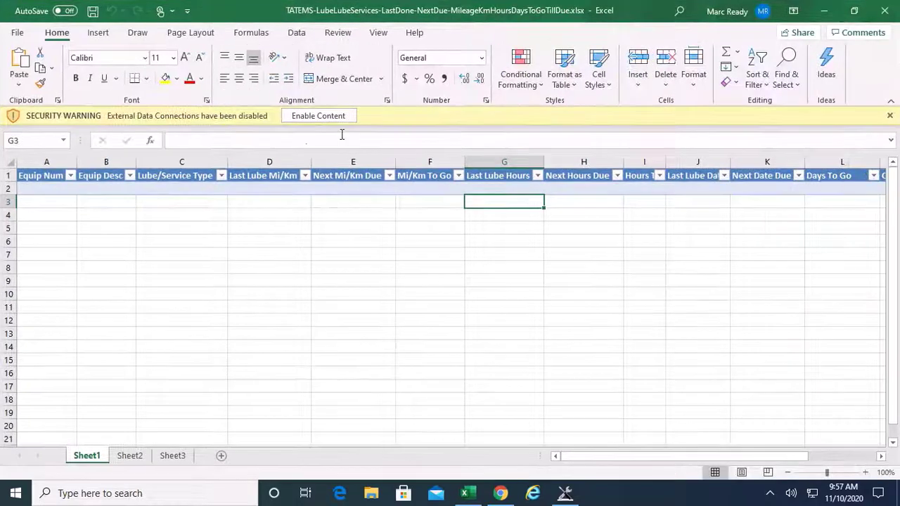
click(317, 118)
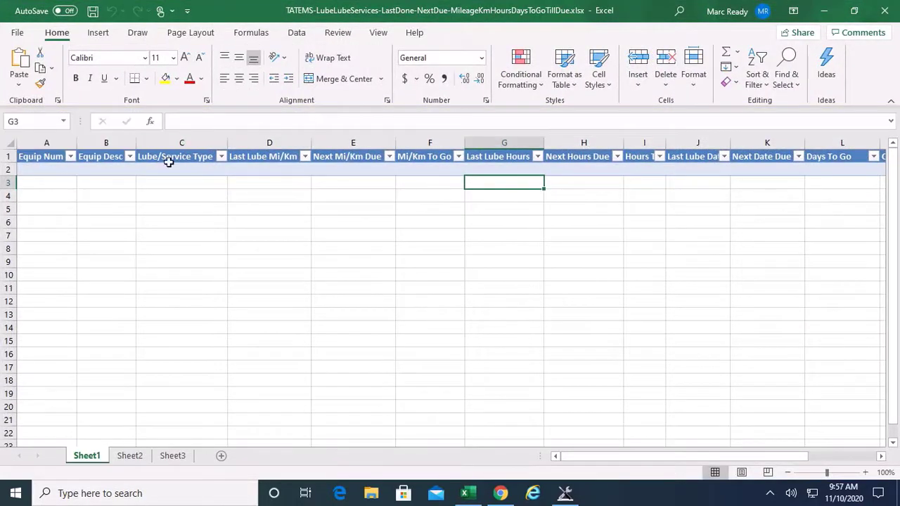
Step: Open the definition properties of the tatems2005be workbook connection and select the data source path in its connection string
click(296, 33)
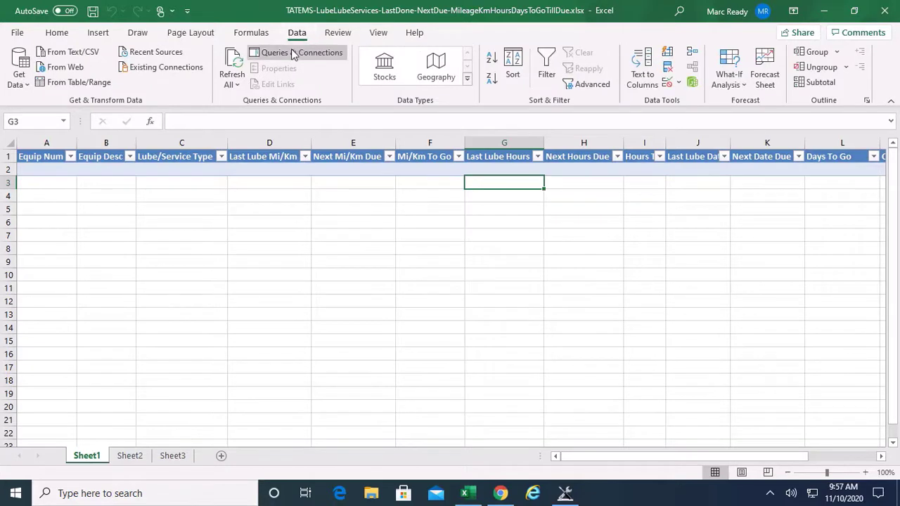
click(293, 52)
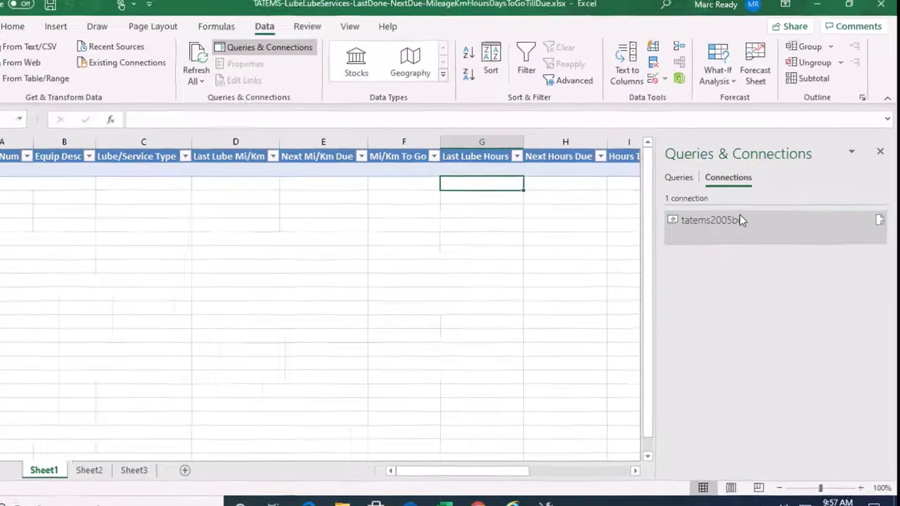
click(750, 216)
right_click(749, 214)
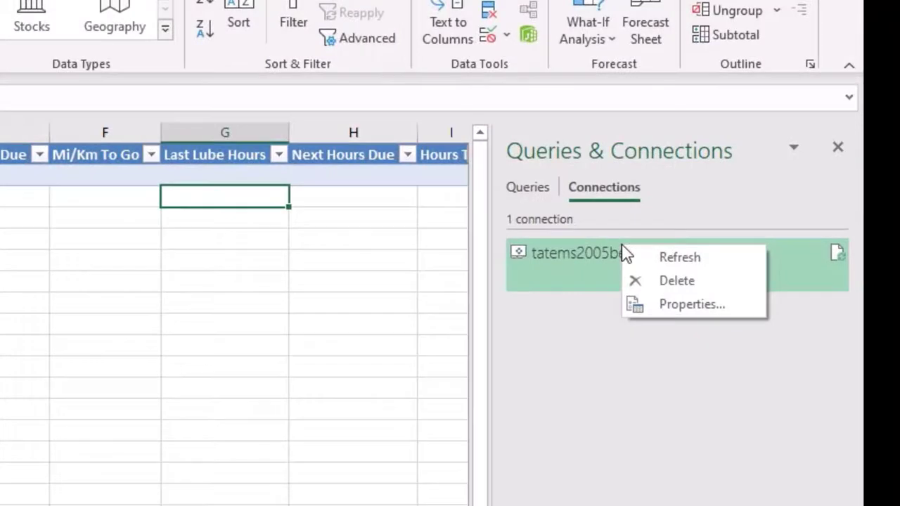
click(661, 302)
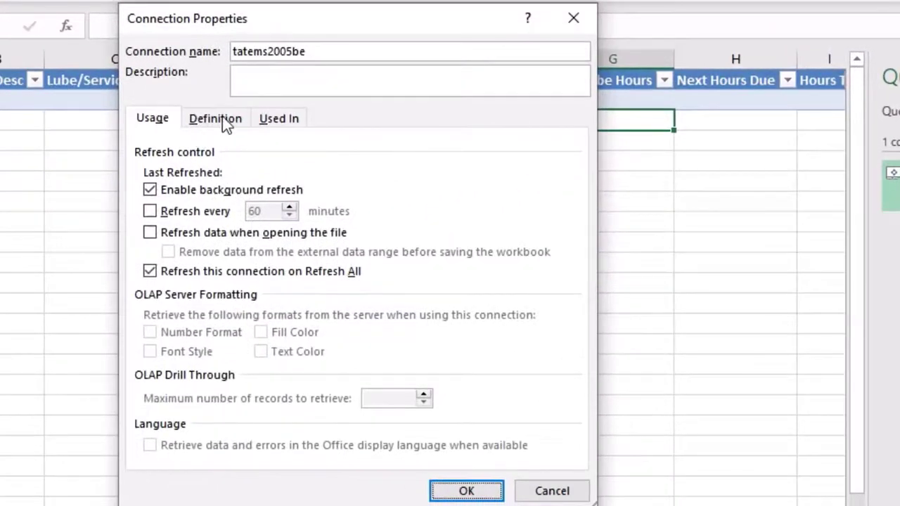
click(225, 124)
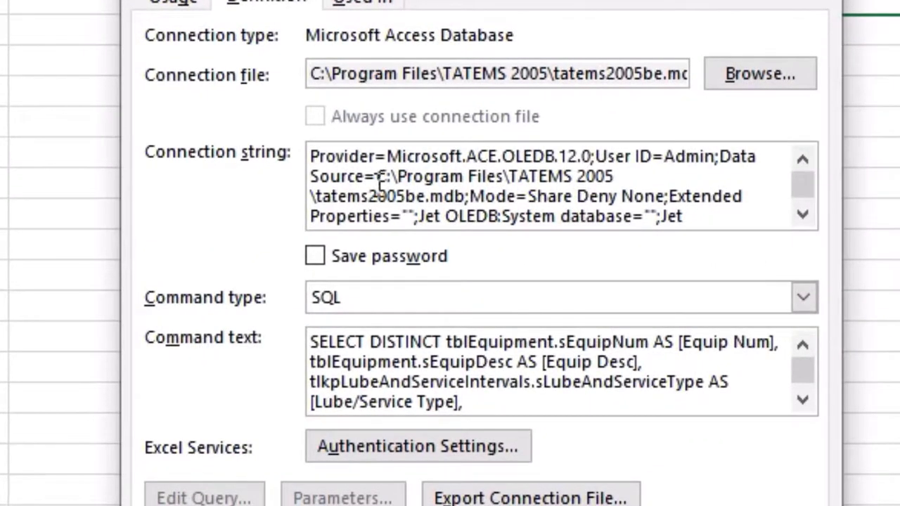
drag(377, 184, 472, 192)
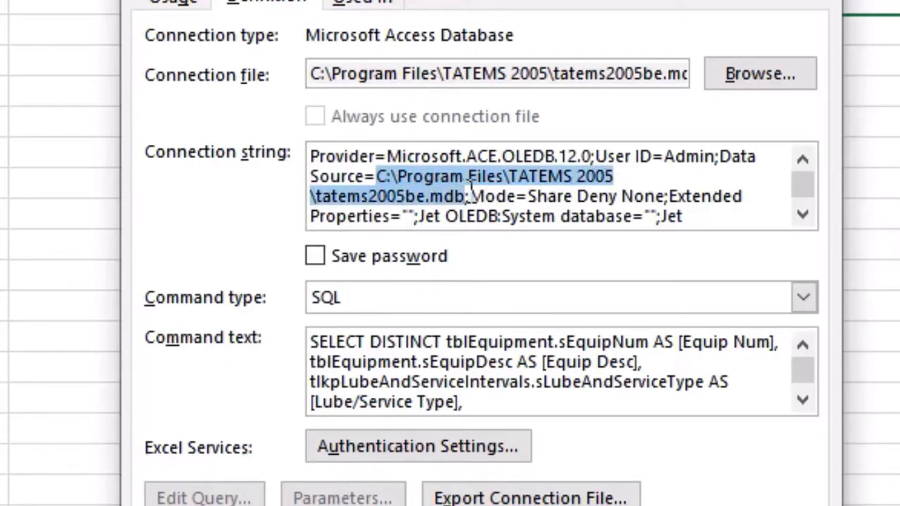
click(373, 176)
drag(364, 177, 471, 201)
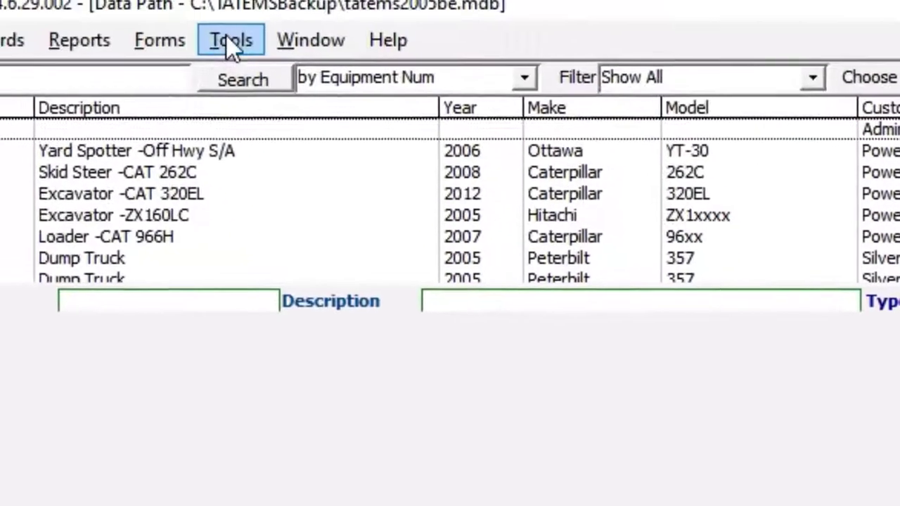
Step: Switch to TATEMS and copy the data file path C:\TATEMSBackup\tatems2005be.mdb from its Networking settings, closing them when done
click(227, 37)
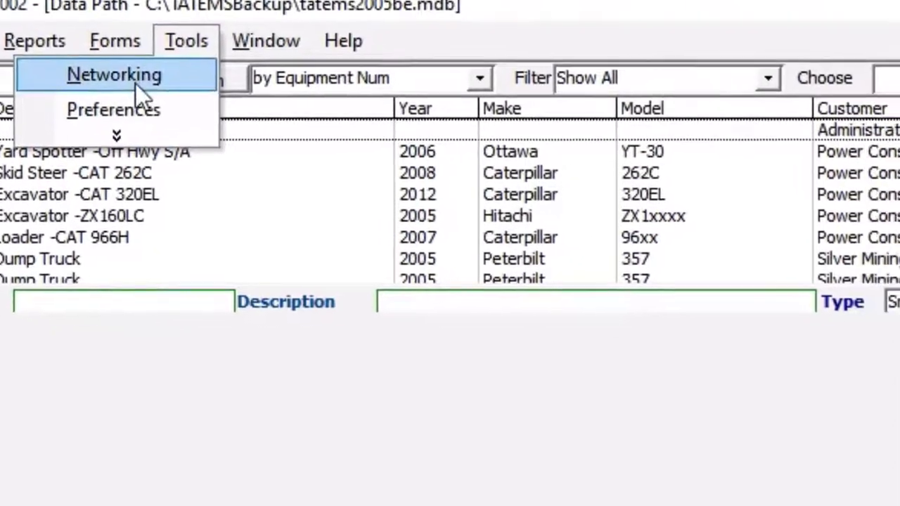
click(176, 78)
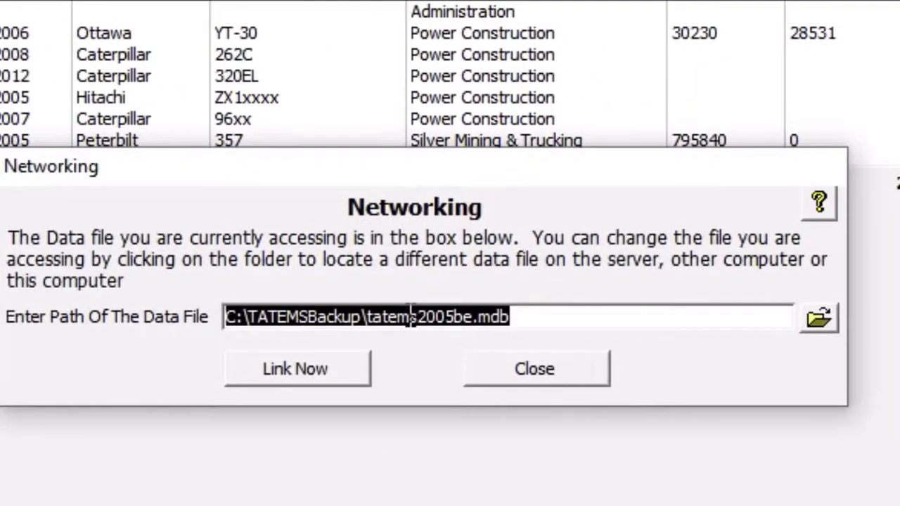
right_click(413, 317)
click(336, 372)
click(528, 371)
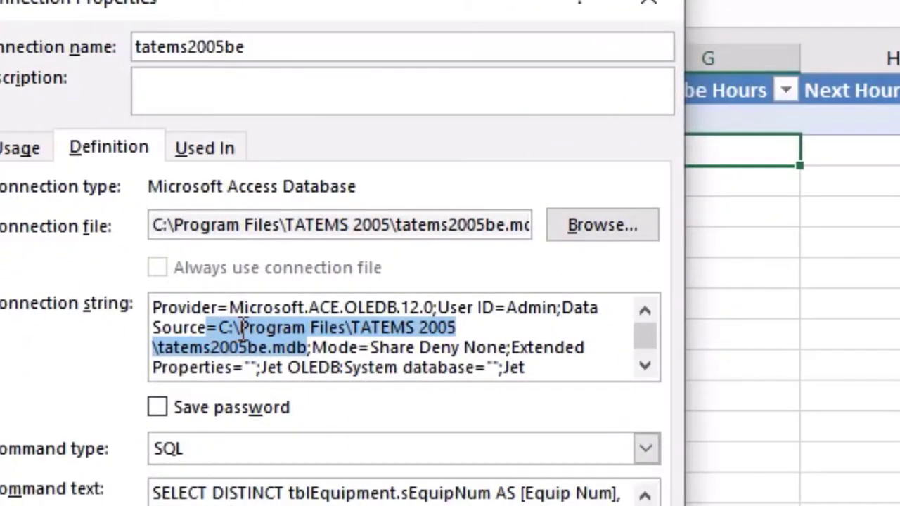
Step: Back in Excel, replace the connection string's data source path with C:\TATEMSBackup\tatems2005be.mdb, apply it and close the connections list
right_click(226, 363)
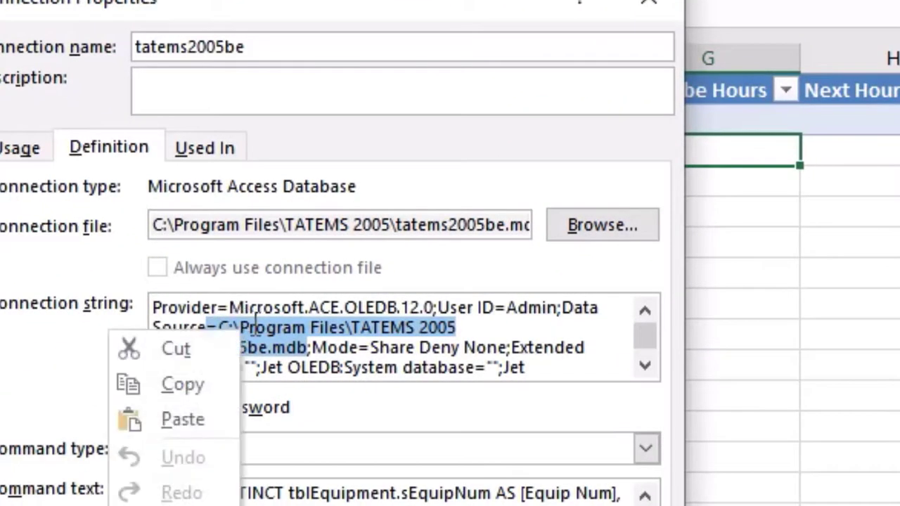
click(233, 326)
drag(218, 328, 309, 344)
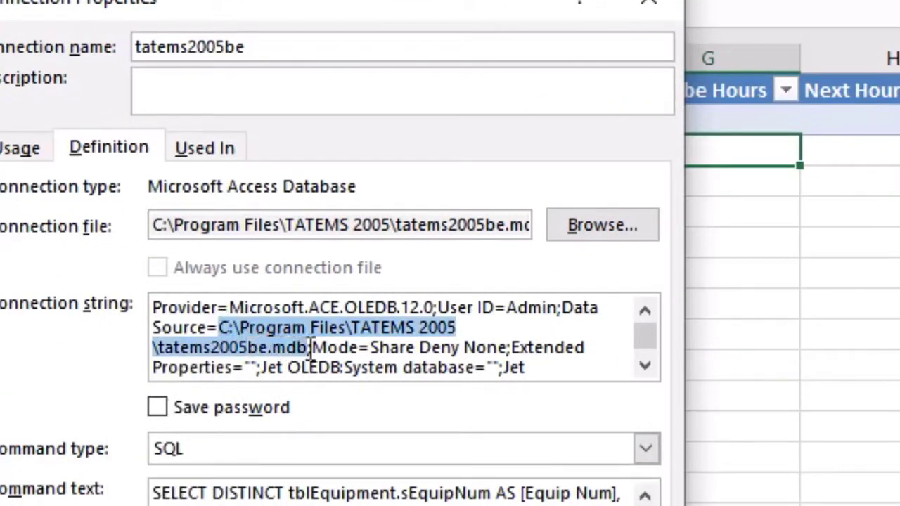
right_click(277, 333)
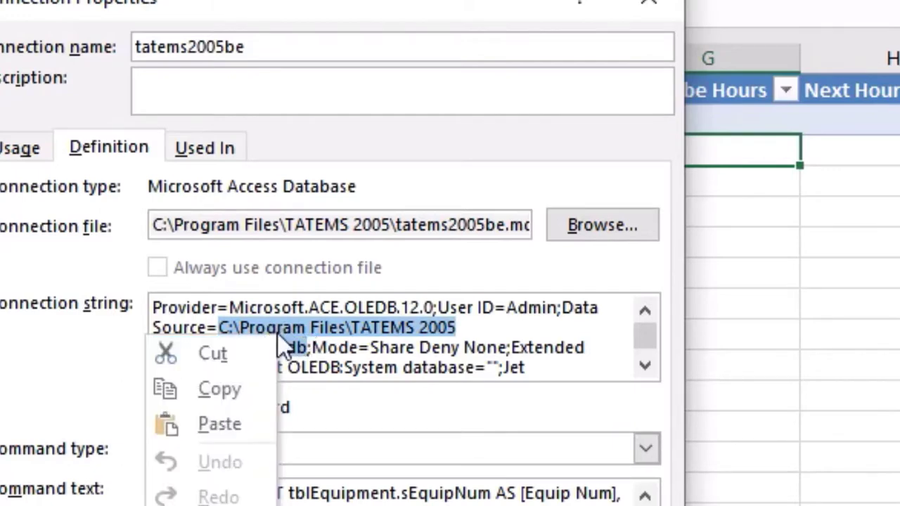
click(239, 422)
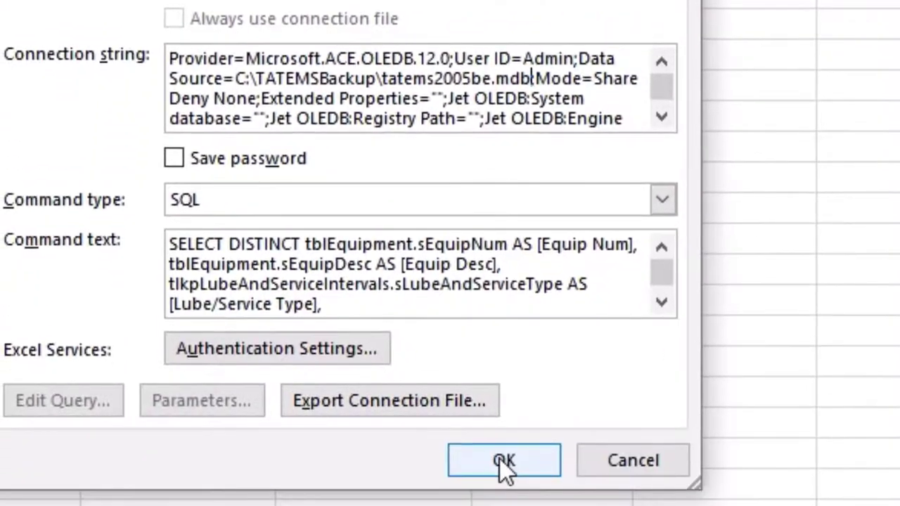
click(500, 464)
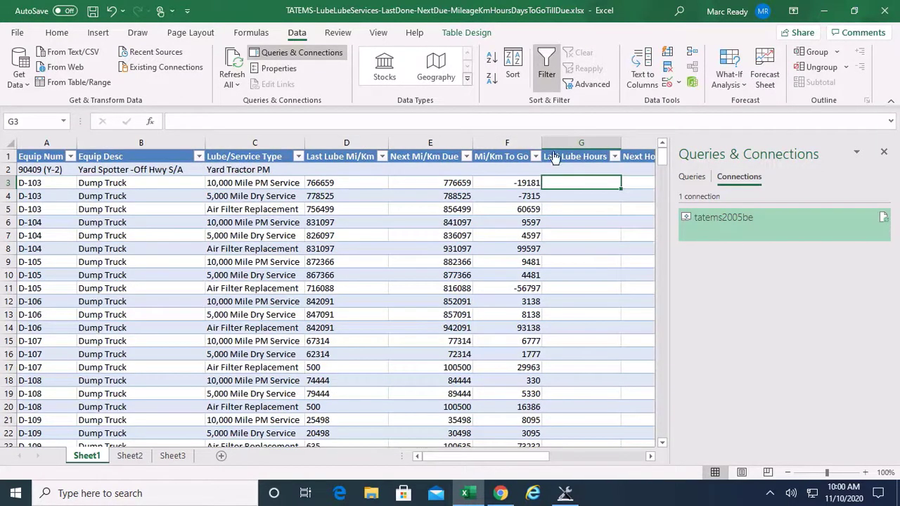
click(885, 154)
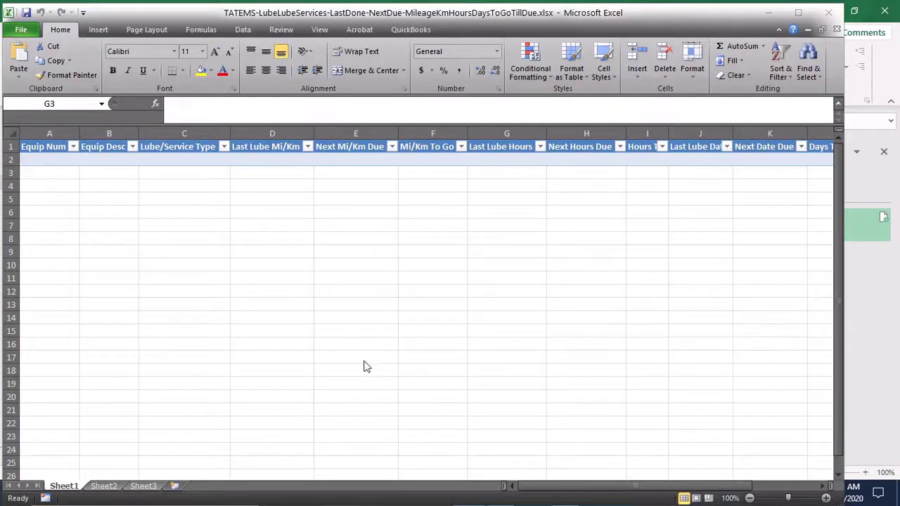
Step: In the older Excel version's copy of the workbook, open the definition properties of the tatems2005be connection
click(317, 17)
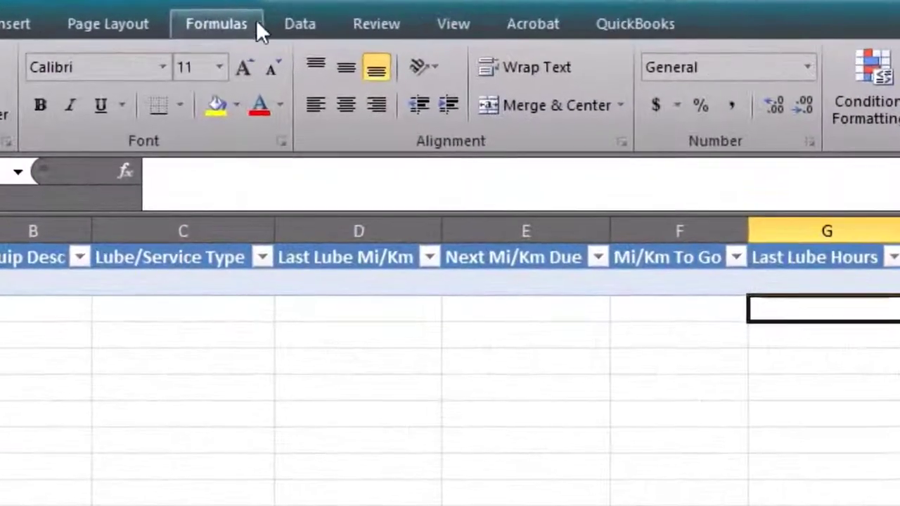
click(242, 31)
click(306, 57)
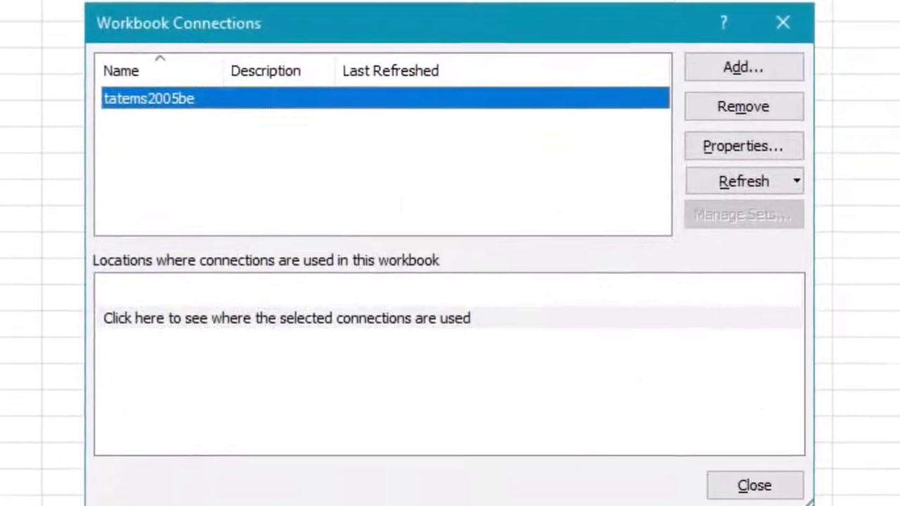
click(740, 147)
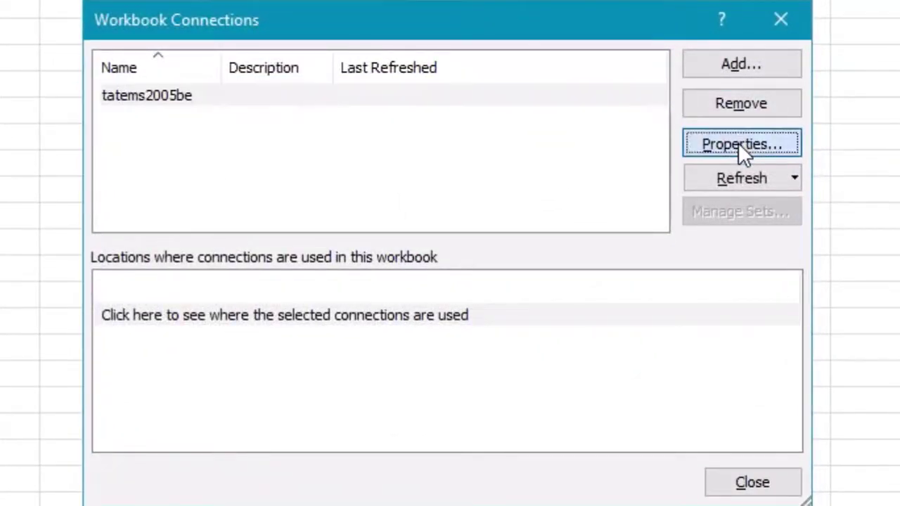
click(294, 78)
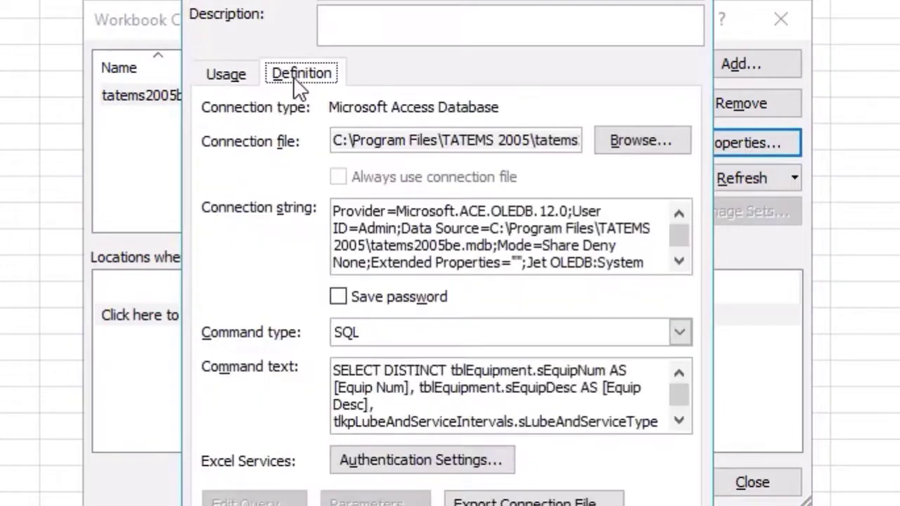
Step: Select and copy the database path after Data Source in the connection string, and close the connection dialogs
click(438, 246)
drag(492, 229, 492, 246)
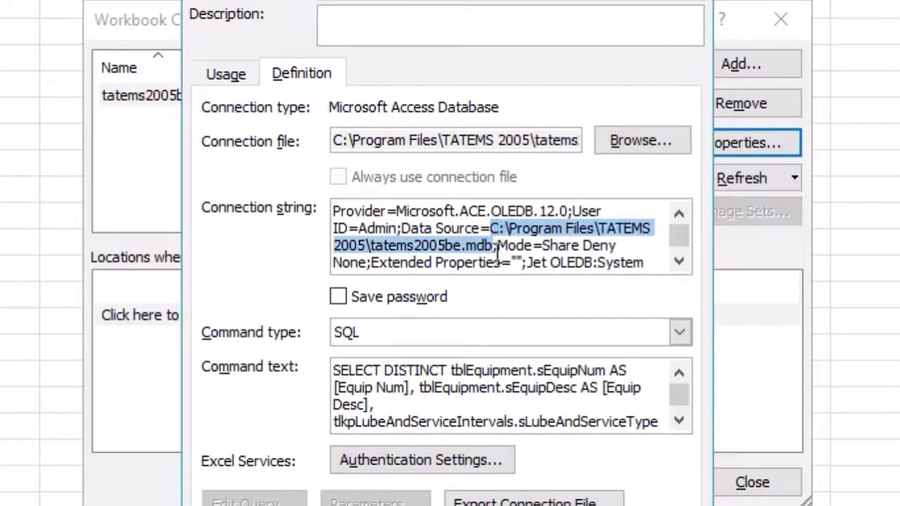
key(ctrl+c)
key(Return)
click(752, 482)
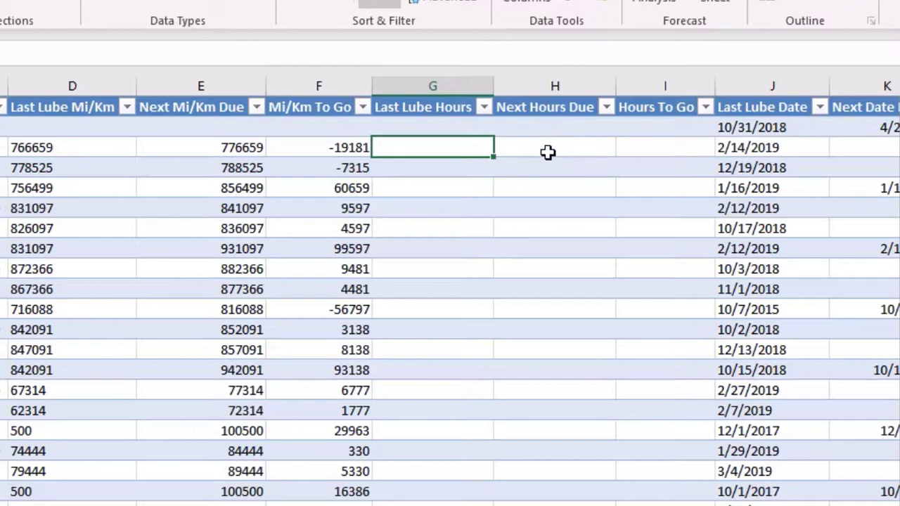
Step: Examine the hours, lube date, days to go, current mileage and current hours columns of the lube service table
click(677, 146)
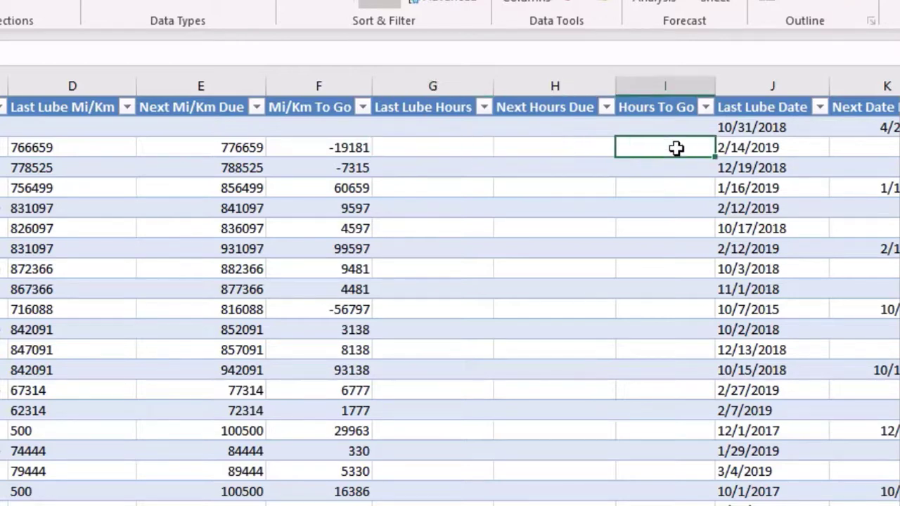
scroll(608, 291, right, 2)
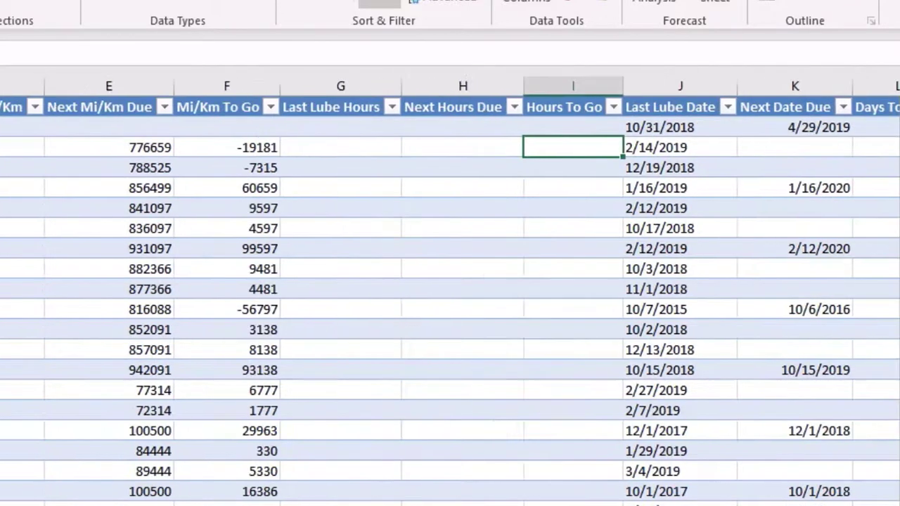
scroll(450, 291, right, 8)
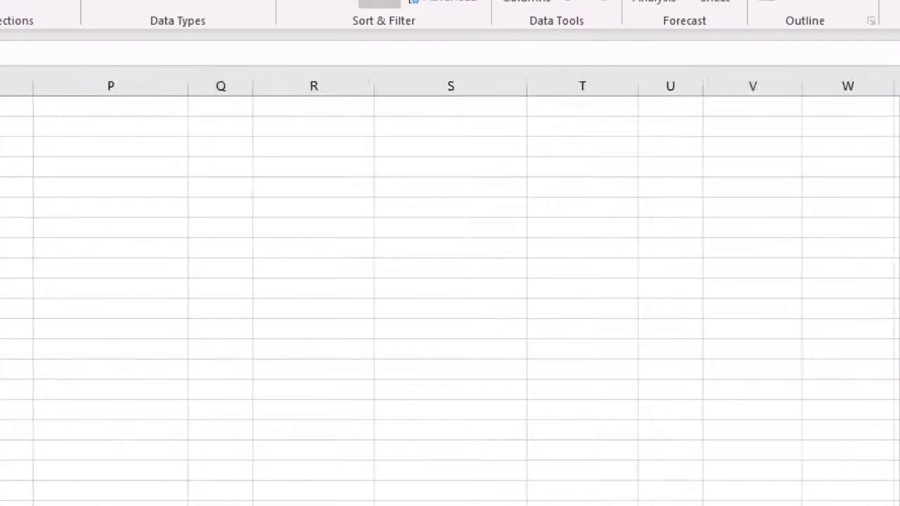
scroll(450, 291, left, 4)
click(54, 127)
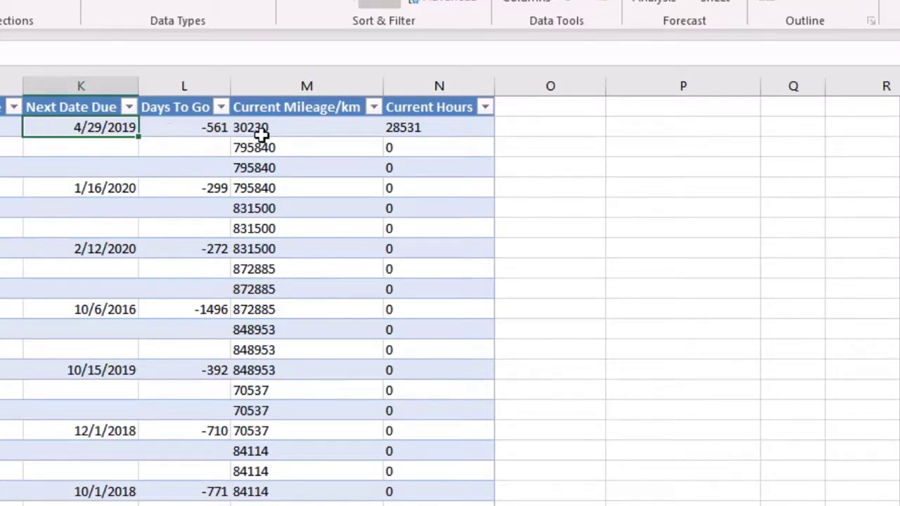
click(181, 128)
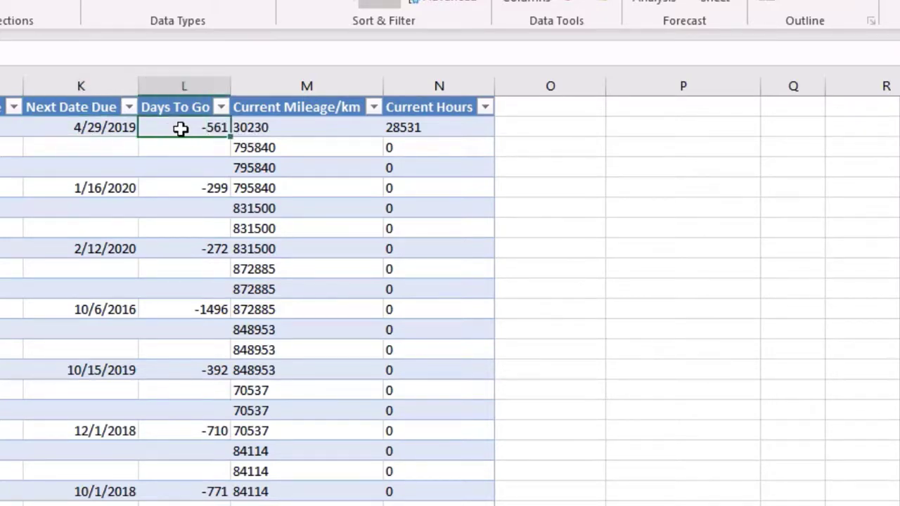
click(302, 131)
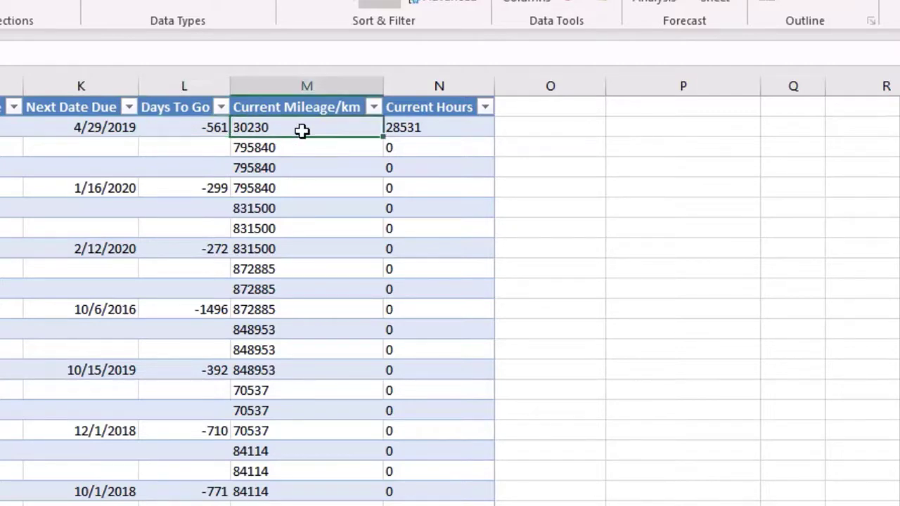
click(422, 130)
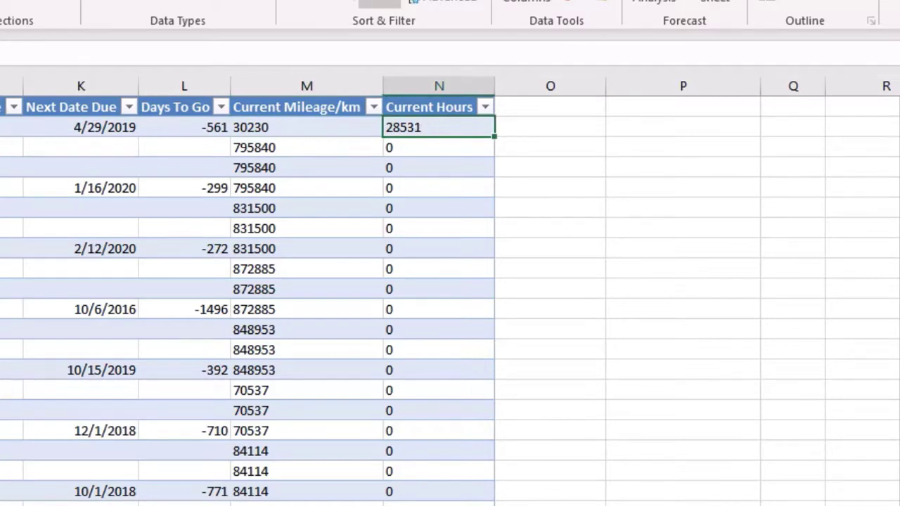
scroll(449, 291, left, 5)
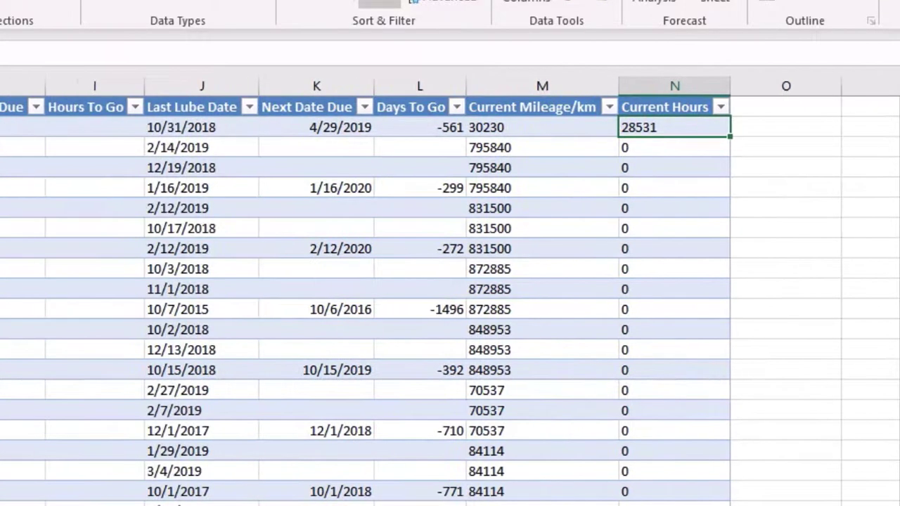
Step: Sort the lube service table by the Mi/Km To Go column from smallest to largest
scroll(449, 291, left, 6)
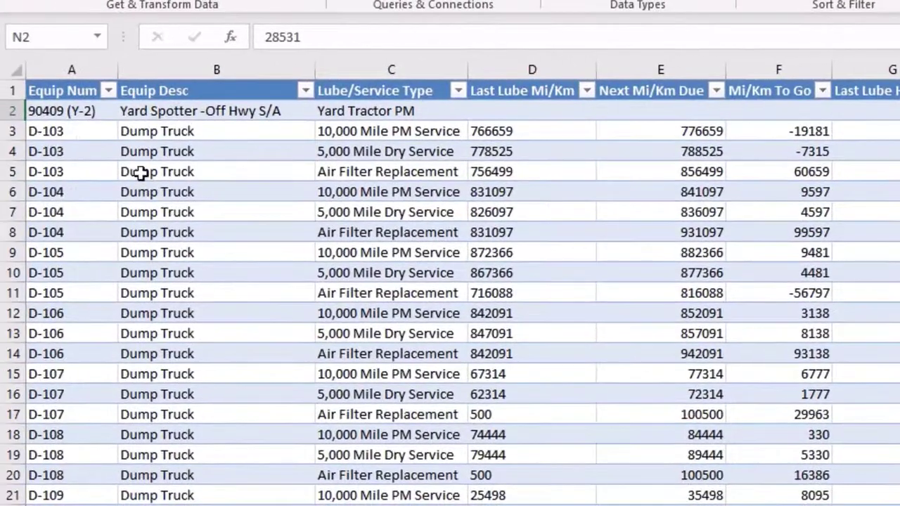
scroll(450, 291, right, 3)
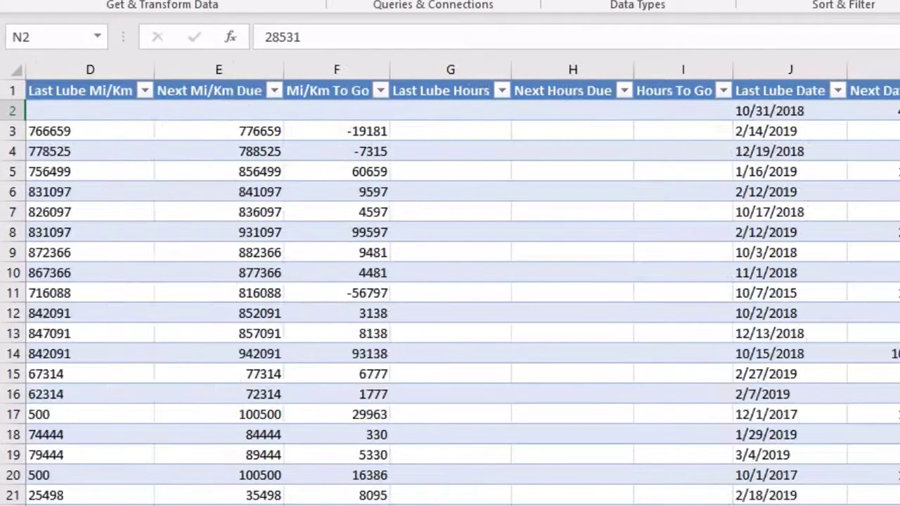
scroll(450, 291, left, 1)
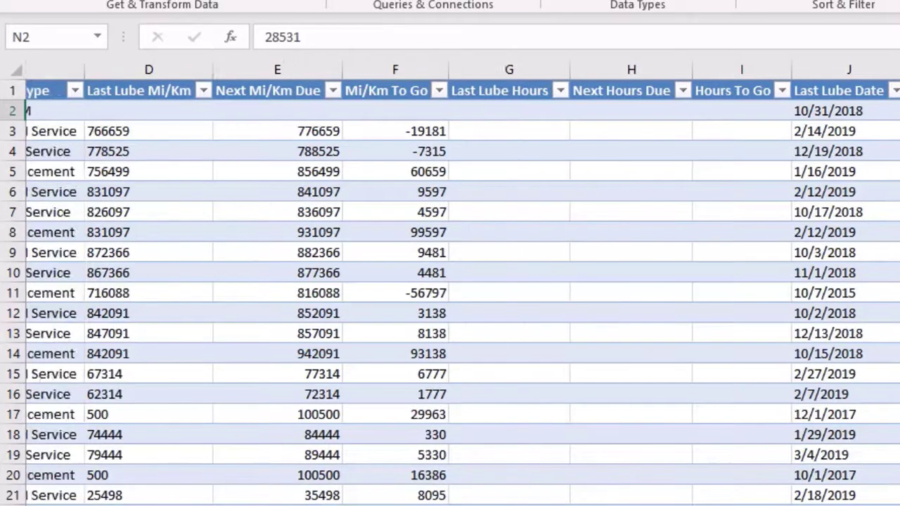
scroll(450, 291, right, 1)
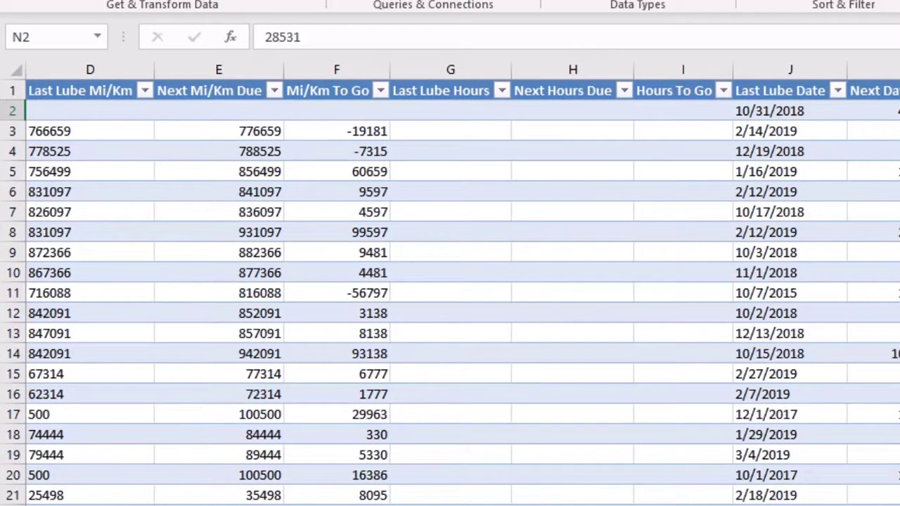
click(382, 91)
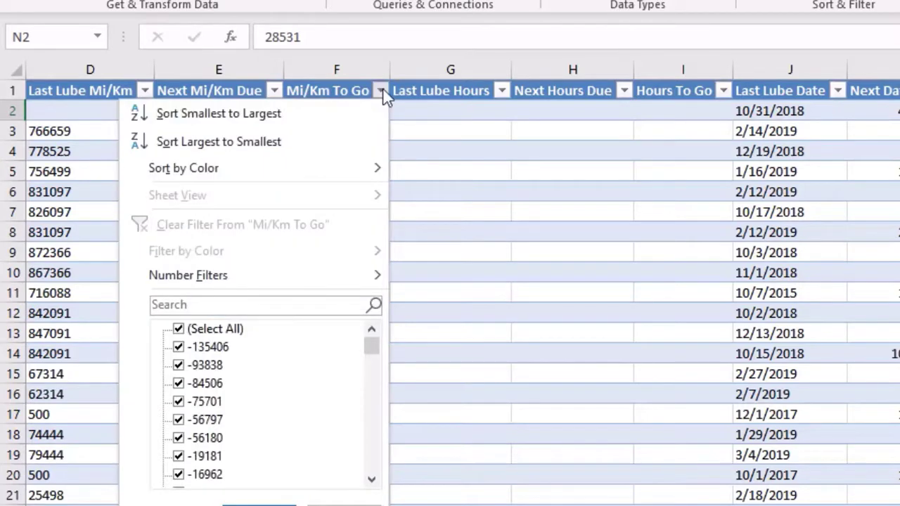
click(262, 113)
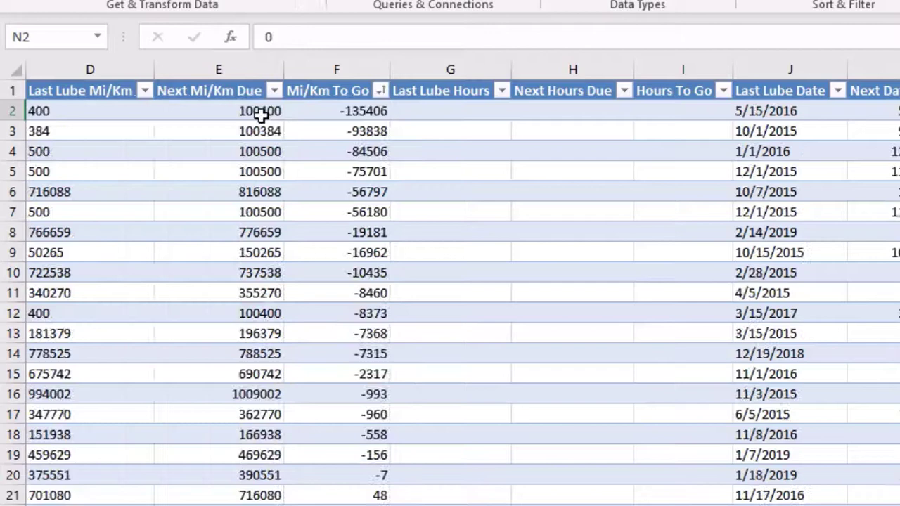
Step: Examine the sorted Mi/Km To Go values down to the S-149 air filter replacement row and across its remaining columns
click(345, 113)
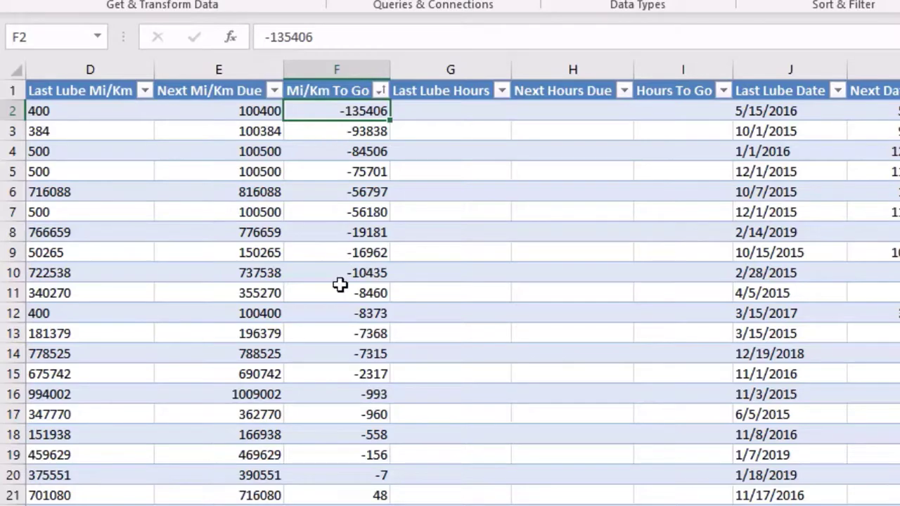
scroll(340, 285, down, 3)
scroll(316, 241, down, 2)
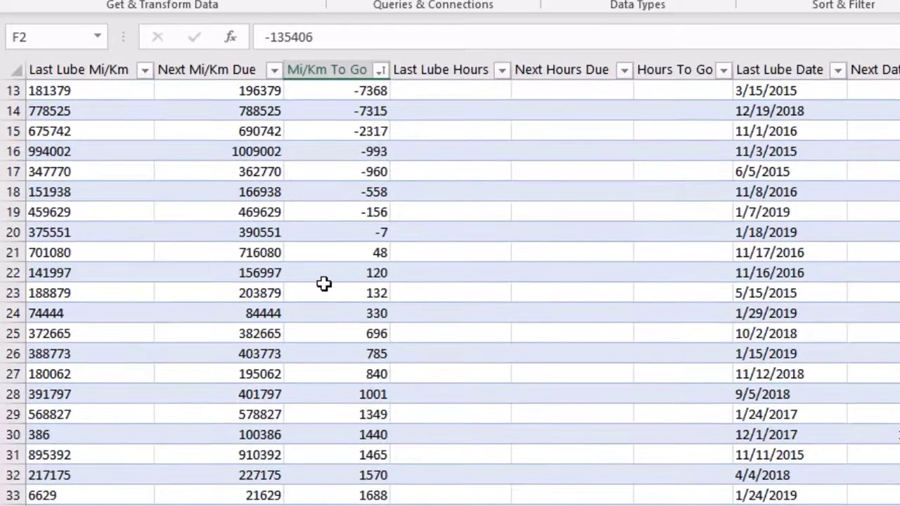
scroll(321, 251, down, 1)
scroll(326, 239, down, 5)
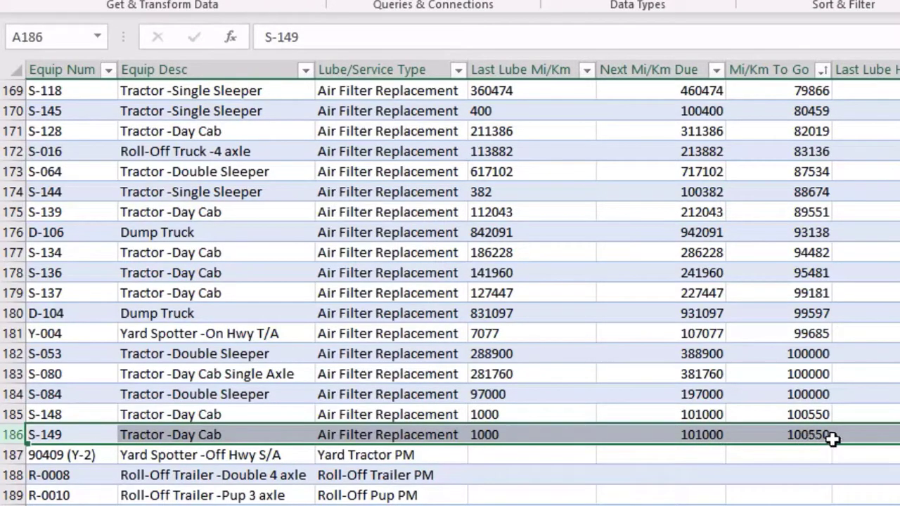
scroll(462, 291, right, 5)
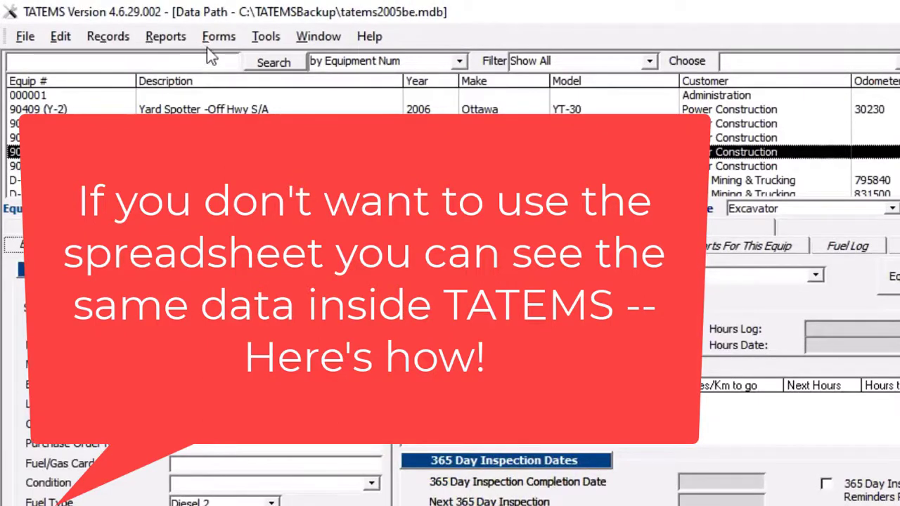
Step: Switch to TATEMS and open the Reminders popup form
click(272, 38)
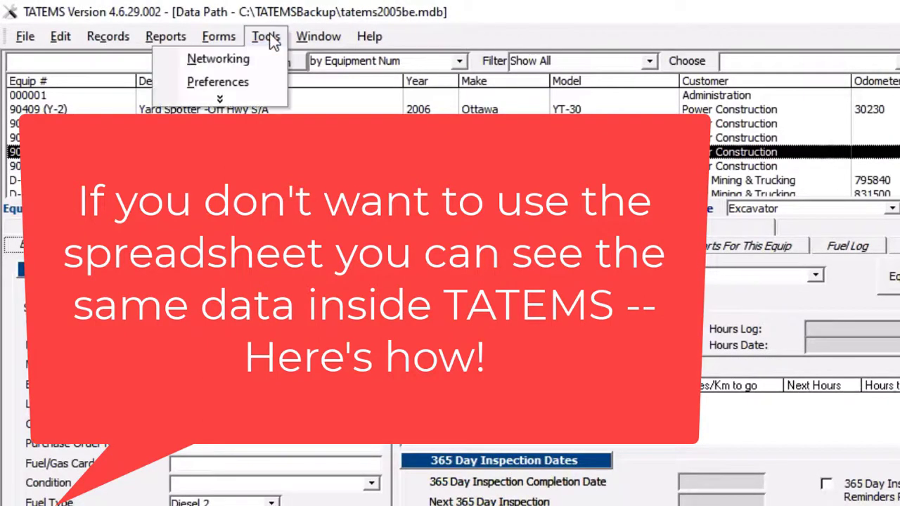
mouse_move(216, 44)
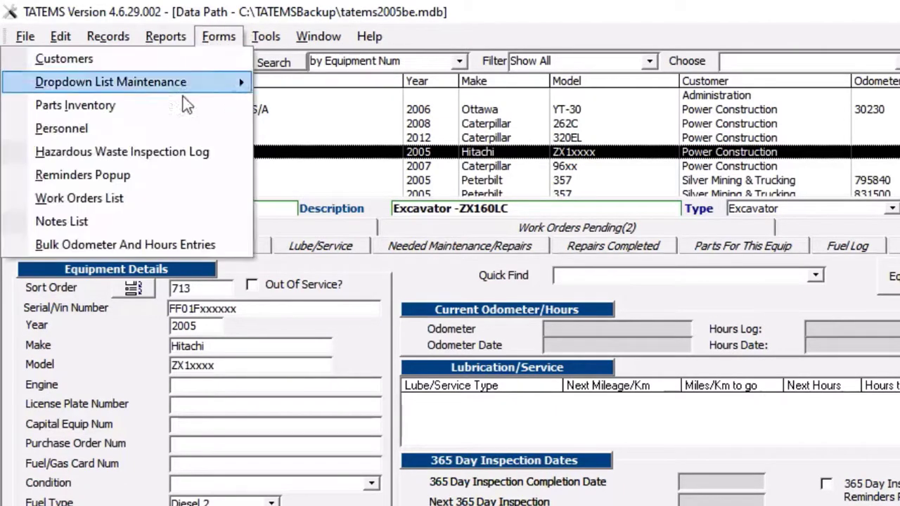
click(160, 176)
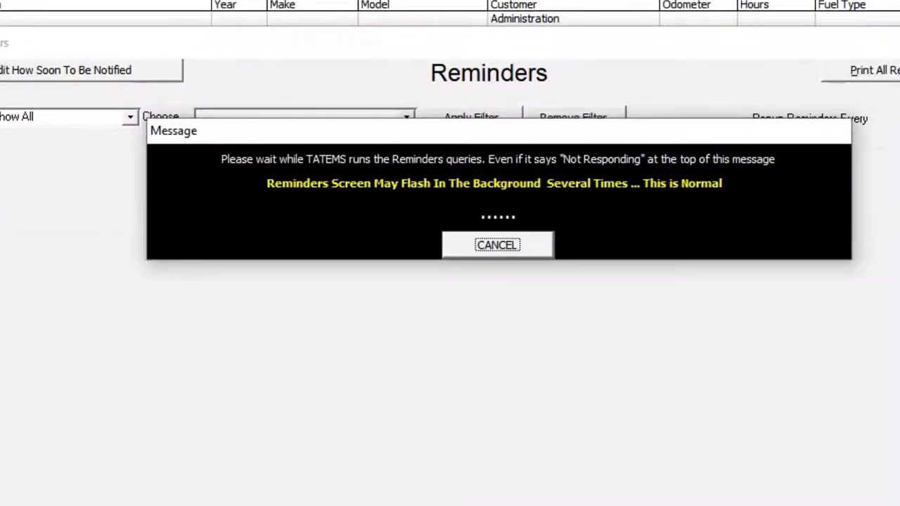
Step: Open the settings for how soon to be notified and set the Odometer Notification to 200000
click(63, 70)
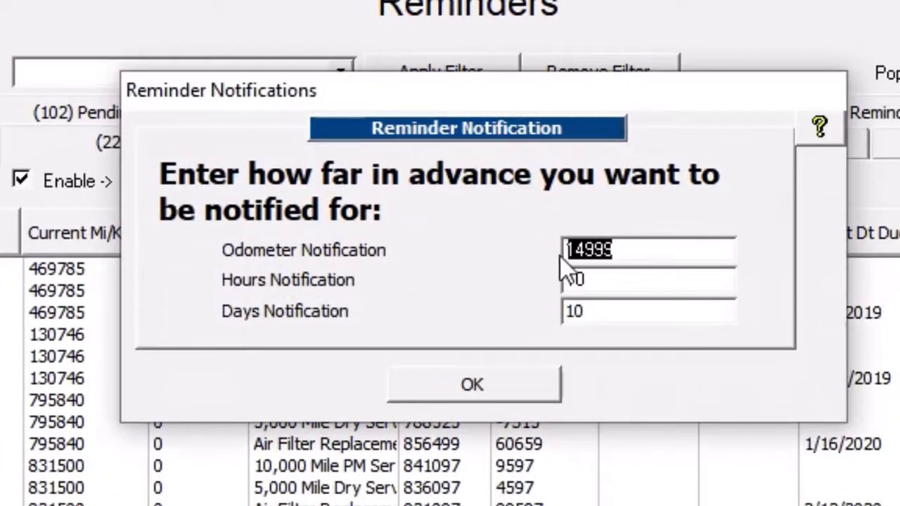
click(622, 250)
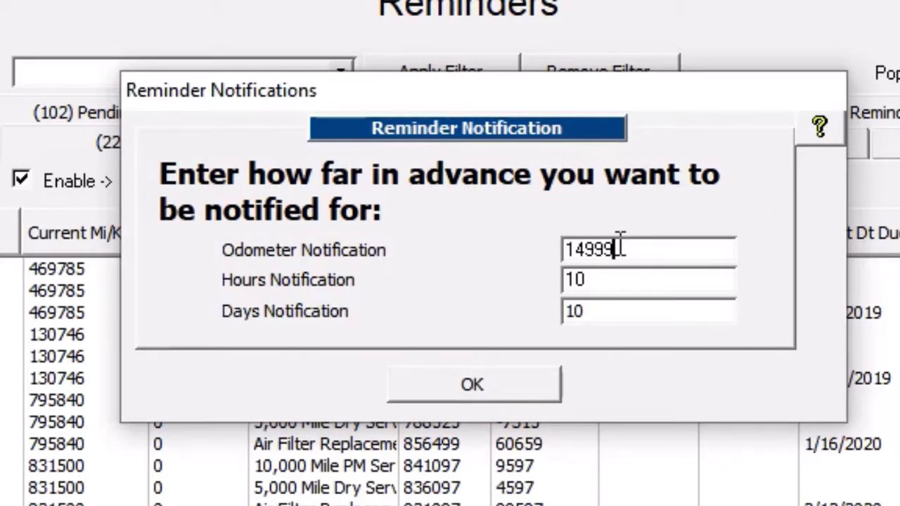
drag(623, 251, 523, 257)
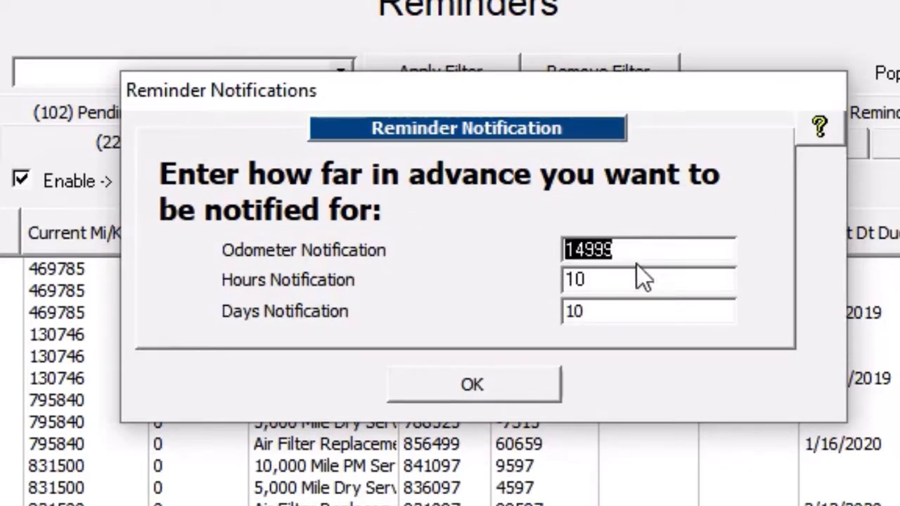
drag(584, 281, 425, 287)
click(598, 311)
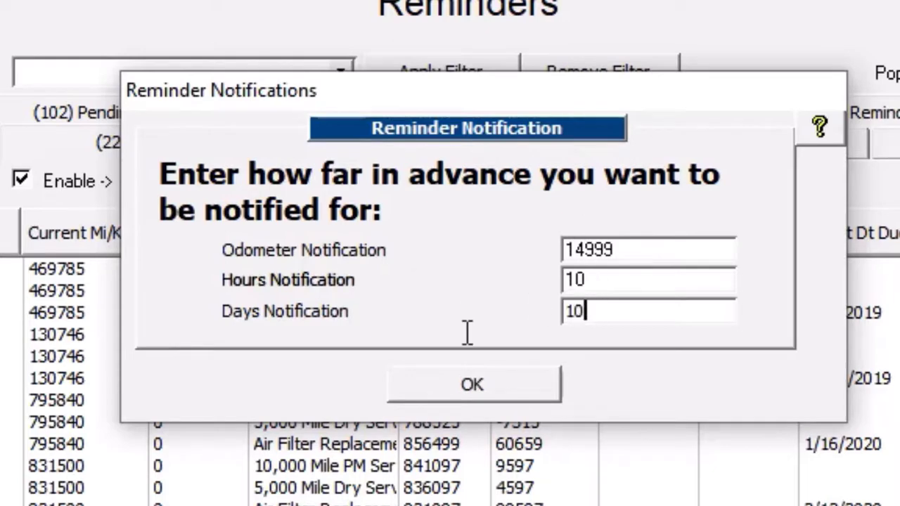
click(629, 251)
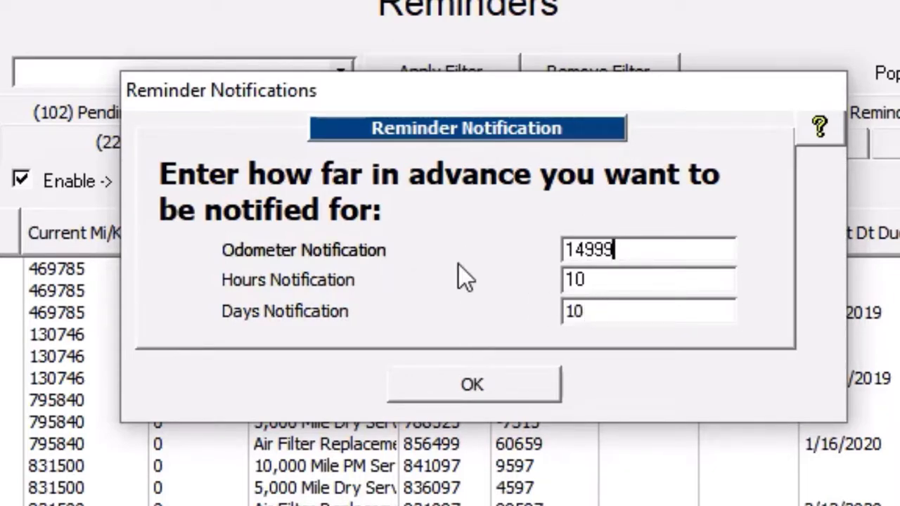
drag(637, 254, 506, 265)
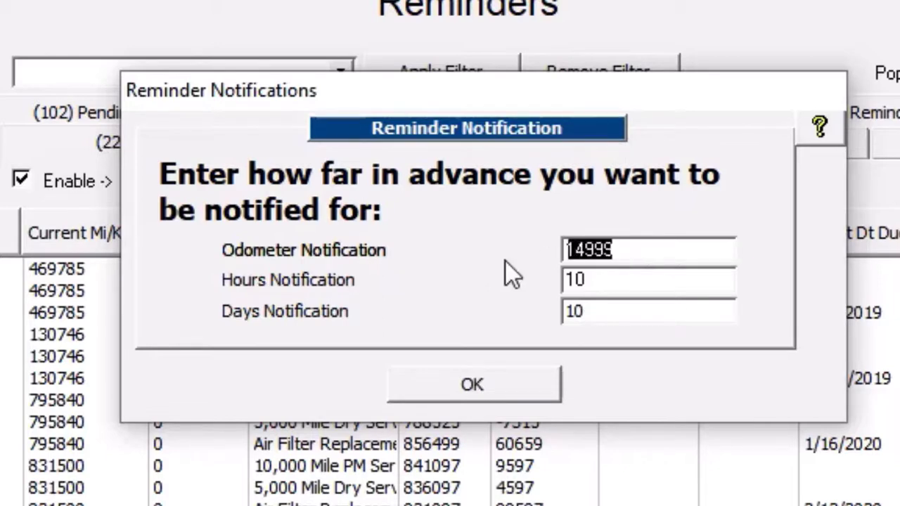
text(20000)
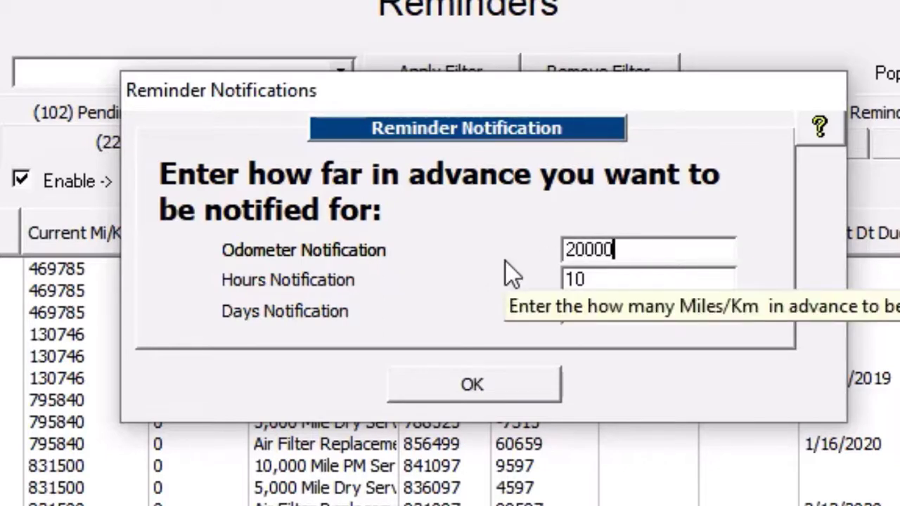
text(0)
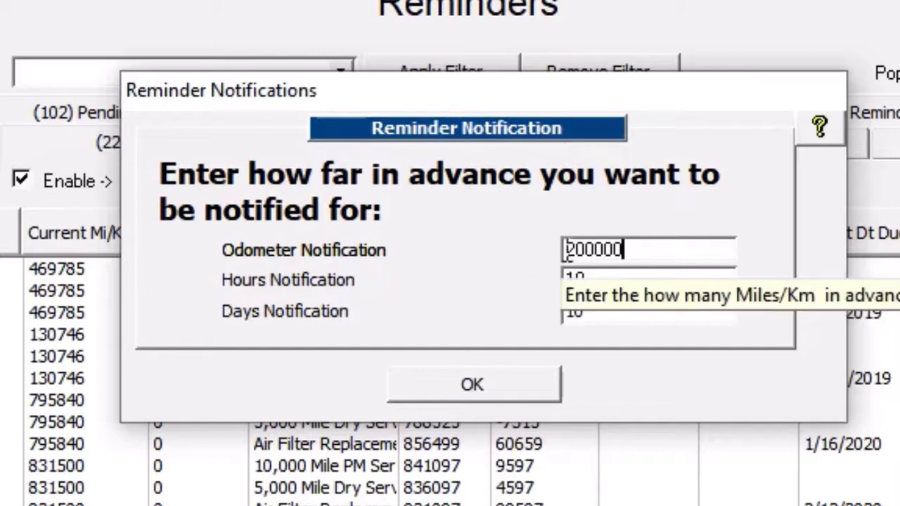
Step: Set the Hours Notification to 200000
click(605, 279)
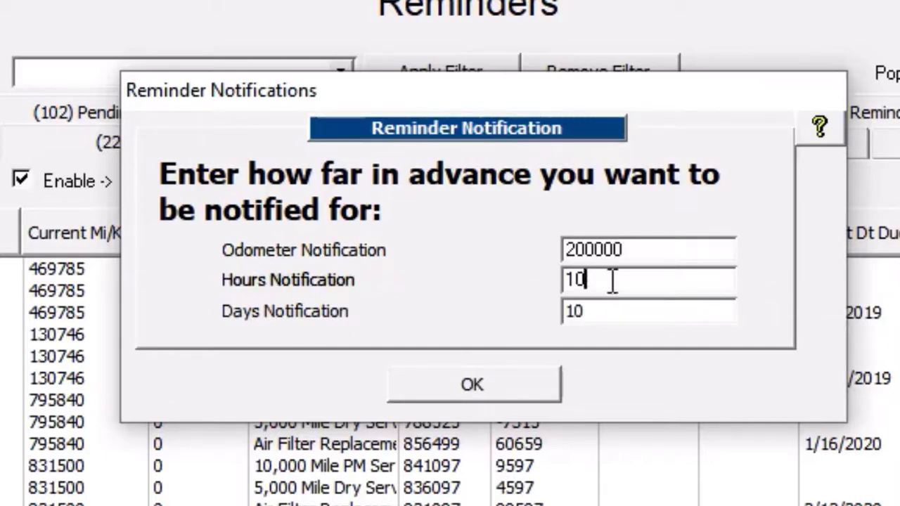
drag(612, 281, 510, 276)
text(20200)
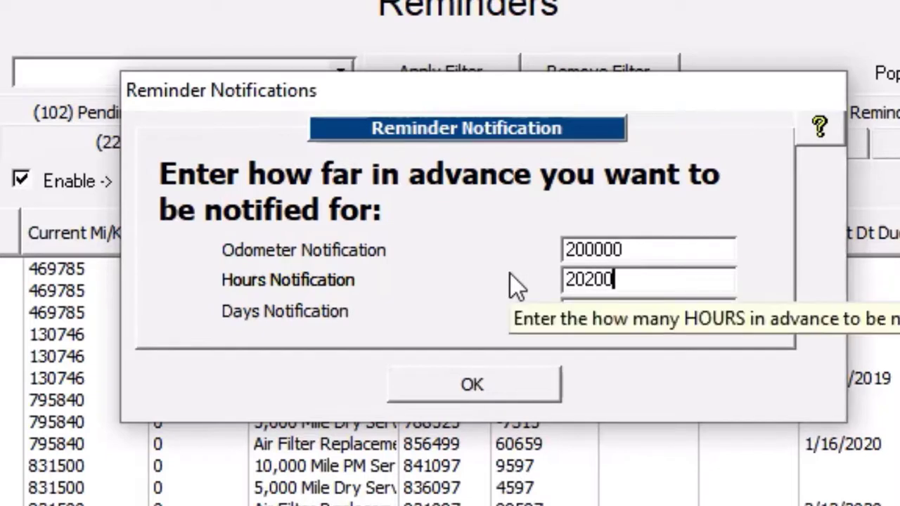
key(BackSpace)
key(BackSpace)
key(BackSpace)
text(000)
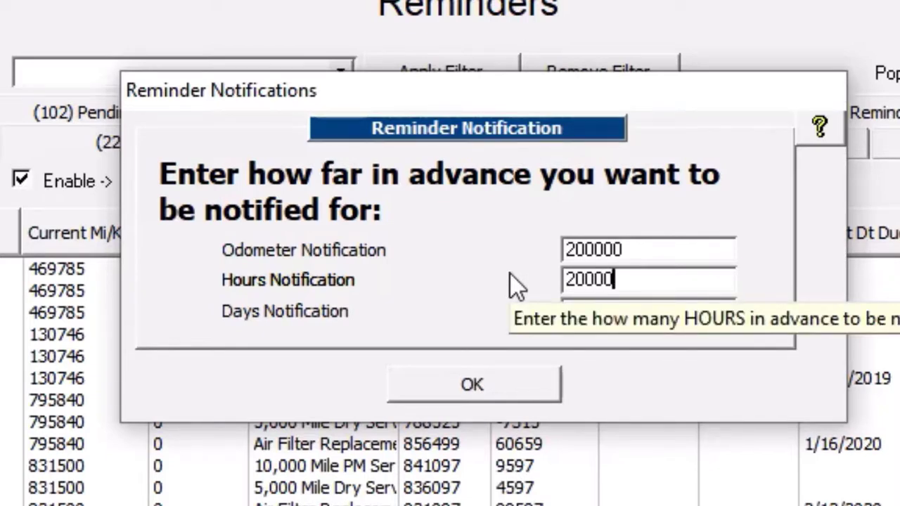
text(0)
key(Tab)
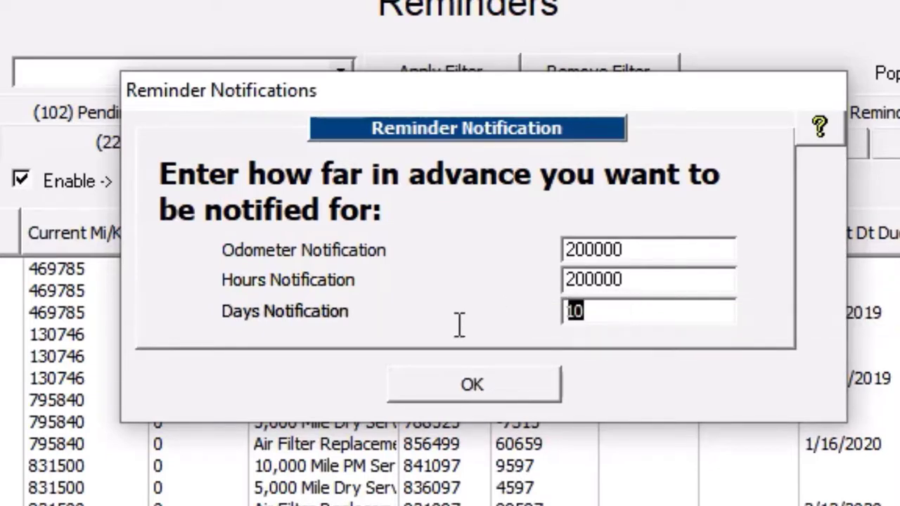
Step: Set the Days Notification to 20000 and accept the reminder notification settings
key(End)
text(2000)
key(BackSpace)
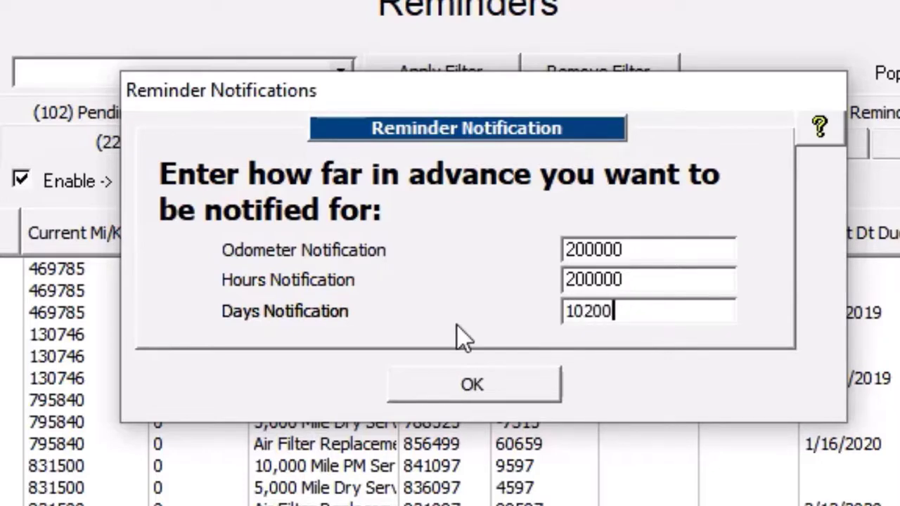
key(BackSpace)
key(BackSpace)
key(BackSpace)
key(BackSpace)
key(BackSpace)
text(20000)
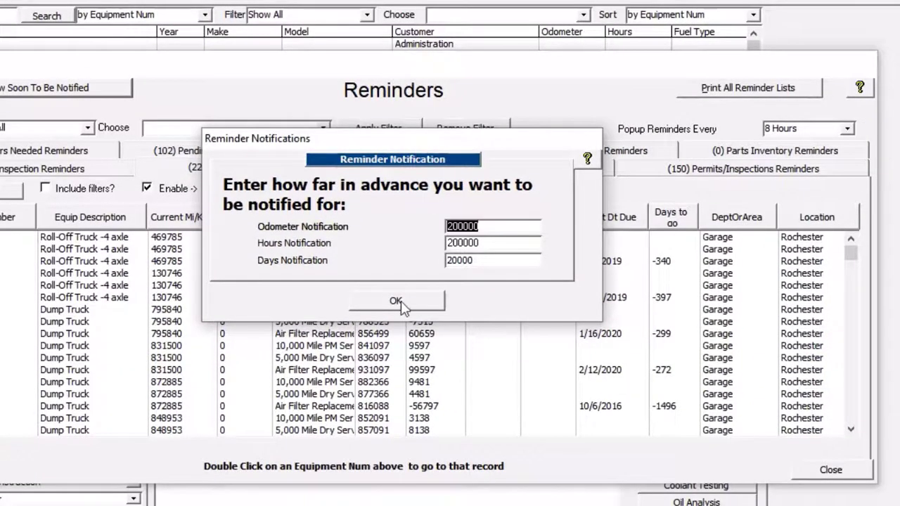
click(396, 301)
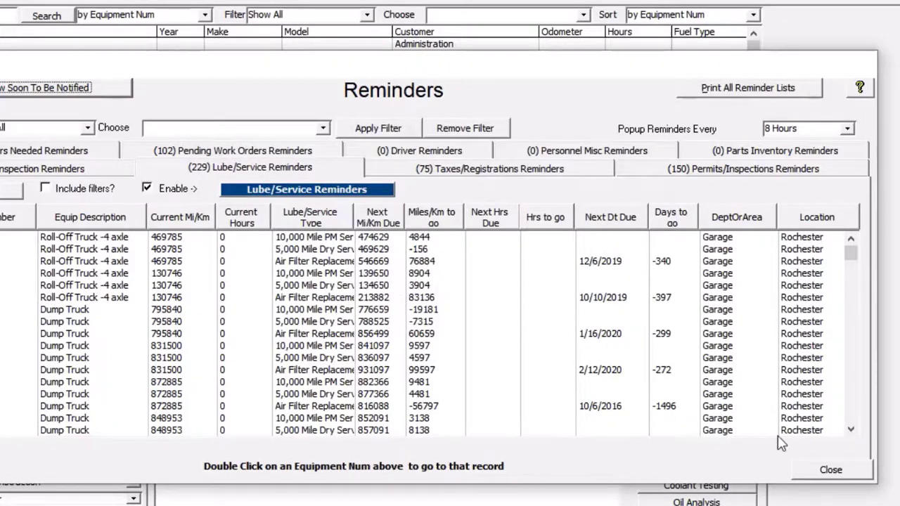
Step: Close and reopen the Reminders form, and open the printable Lube/Service Reminders report
click(830, 471)
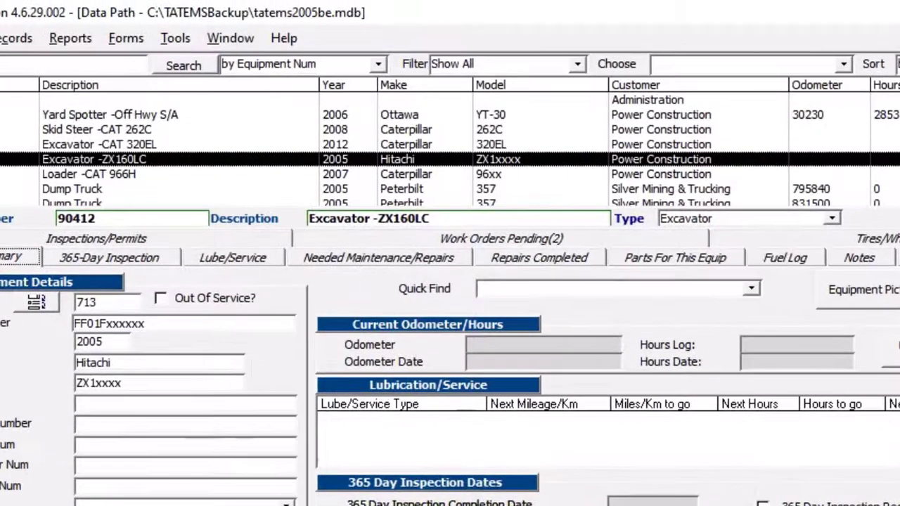
click(95, 26)
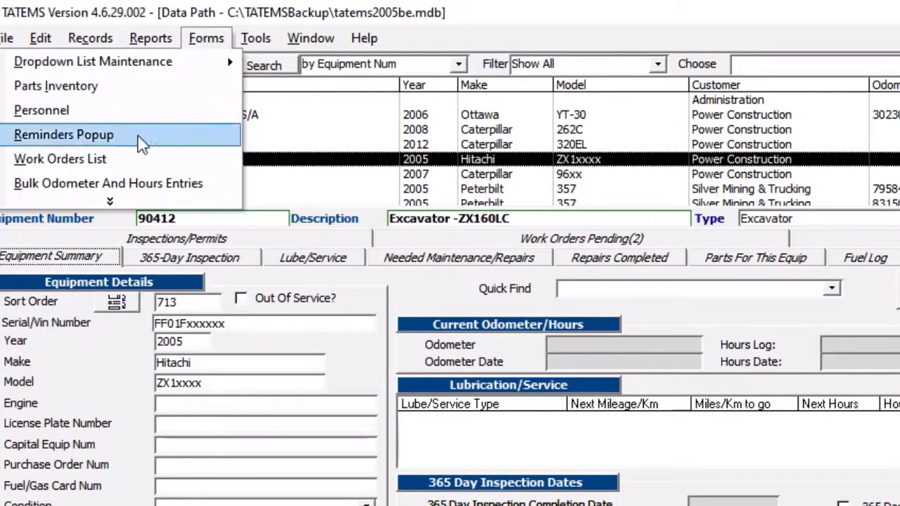
click(63, 134)
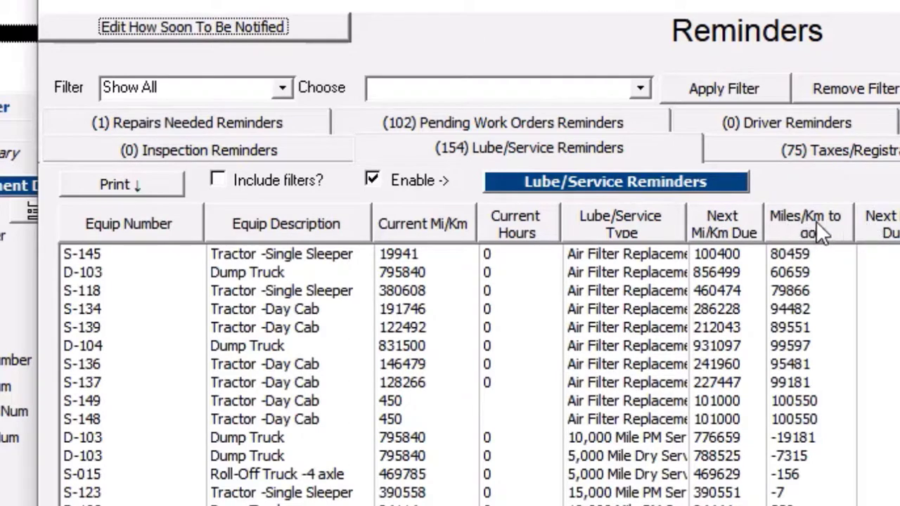
click(119, 182)
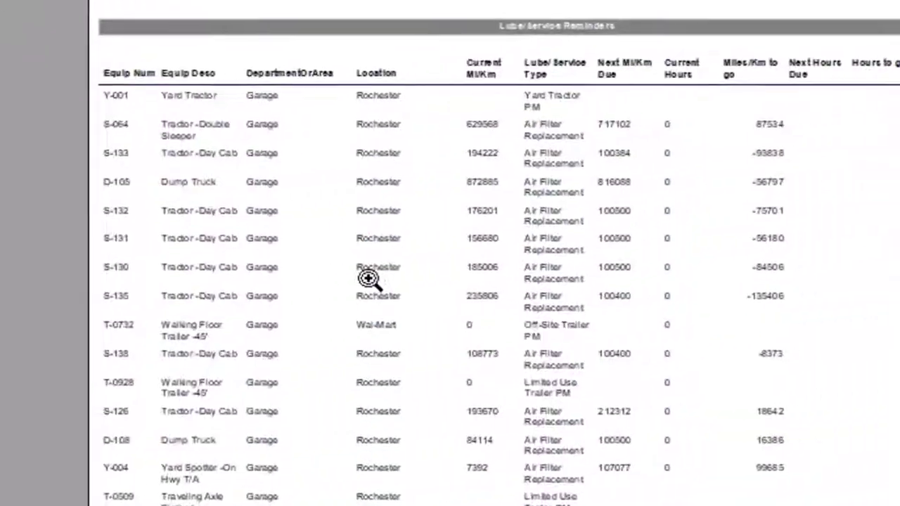